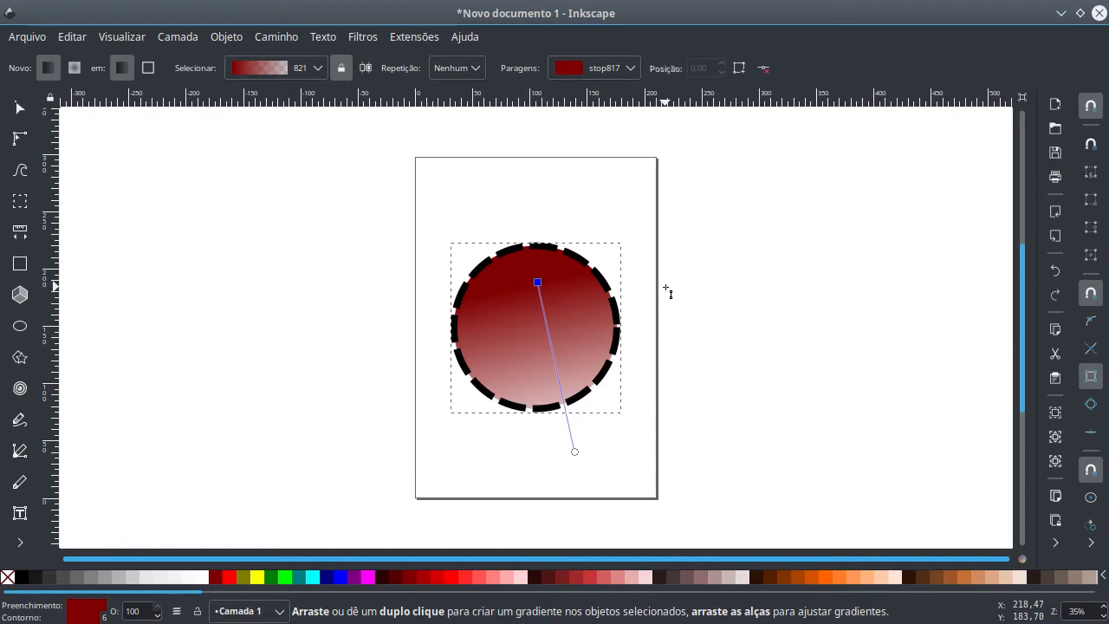
- Undo the gradient so the dashed-outline circle returns to its flat dark red fill
{"action": "key", "text": "ctrl+z"}
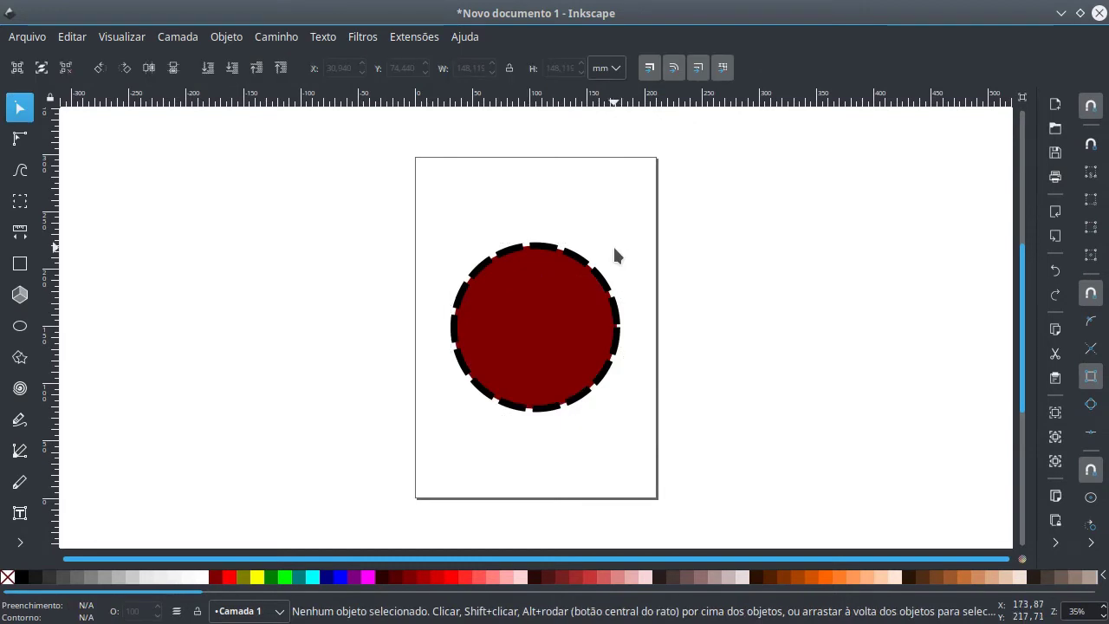
- Apply a vertical linear gradient to the circle's fill, from its top edge to below it
{"action": "left_click", "coordinate": [530, 320]}
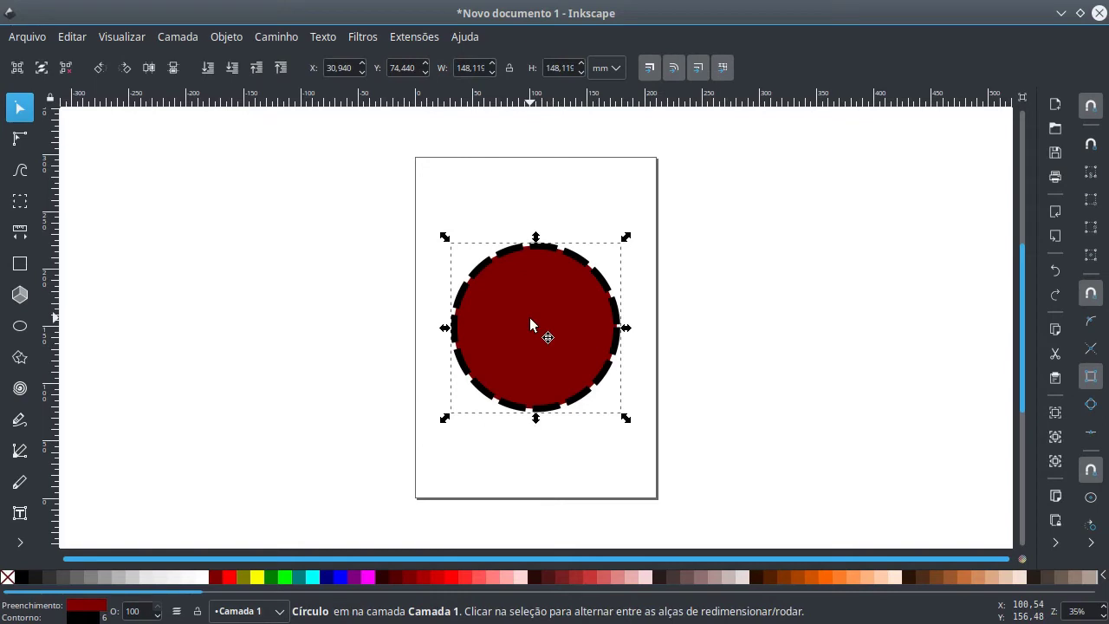
{"action": "key", "text": "g"}
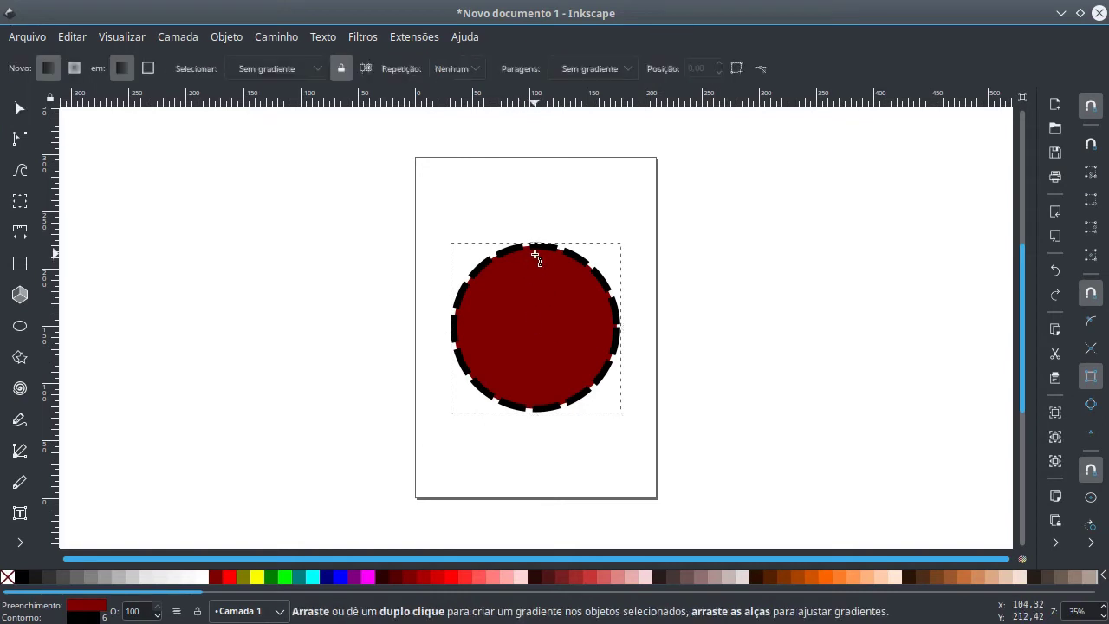
{"action": "mouse_move", "coordinate": [529, 259]}
{"action": "left_mouse_down"}
{"action": "mouse_move", "coordinate": [547, 356]}
{"action": "mouse_move", "coordinate": [542, 404]}
{"action": "mouse_move", "coordinate": [568, 468]}
{"action": "left_mouse_up"}
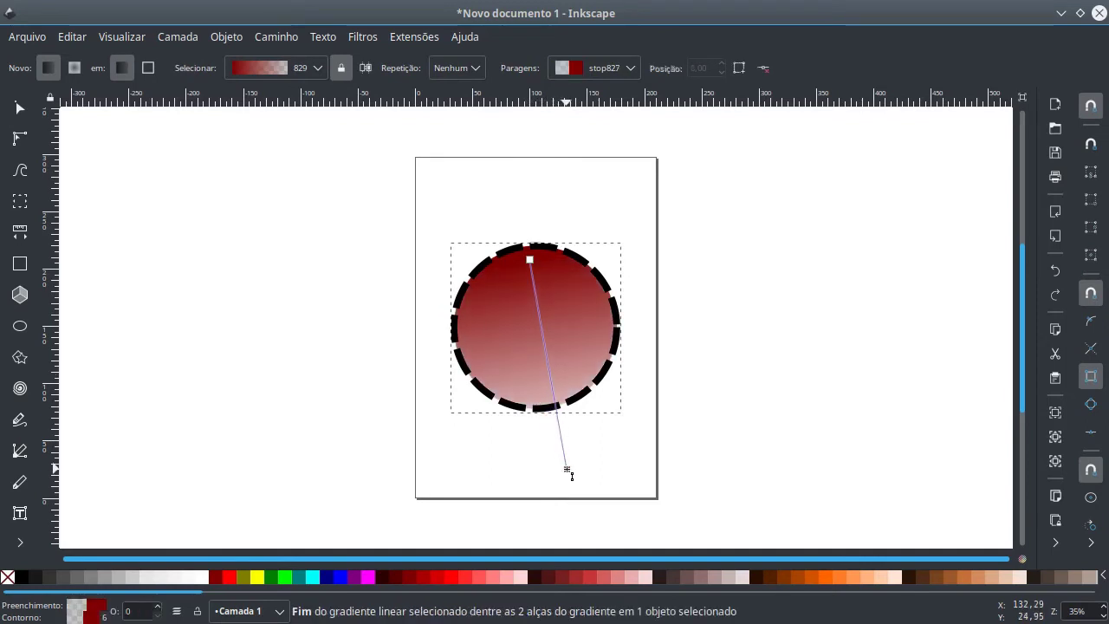
{"action": "key", "text": "Escape"}
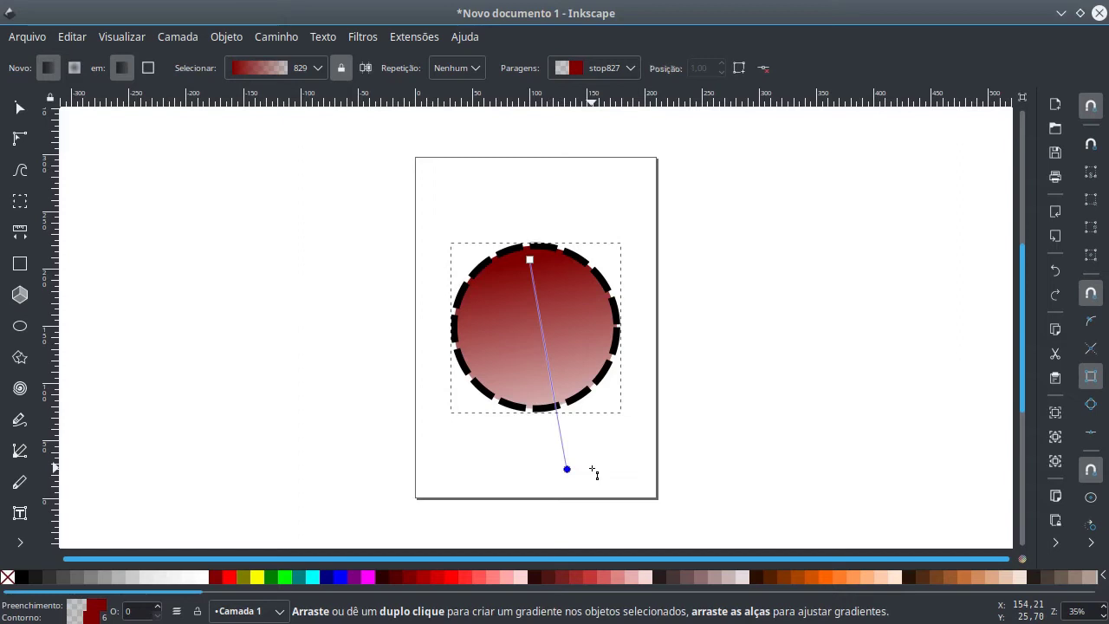
- Move the gradient's start stop just inside the circle's top and its end stop below the circle
{"action": "left_click", "coordinate": [542, 276]}
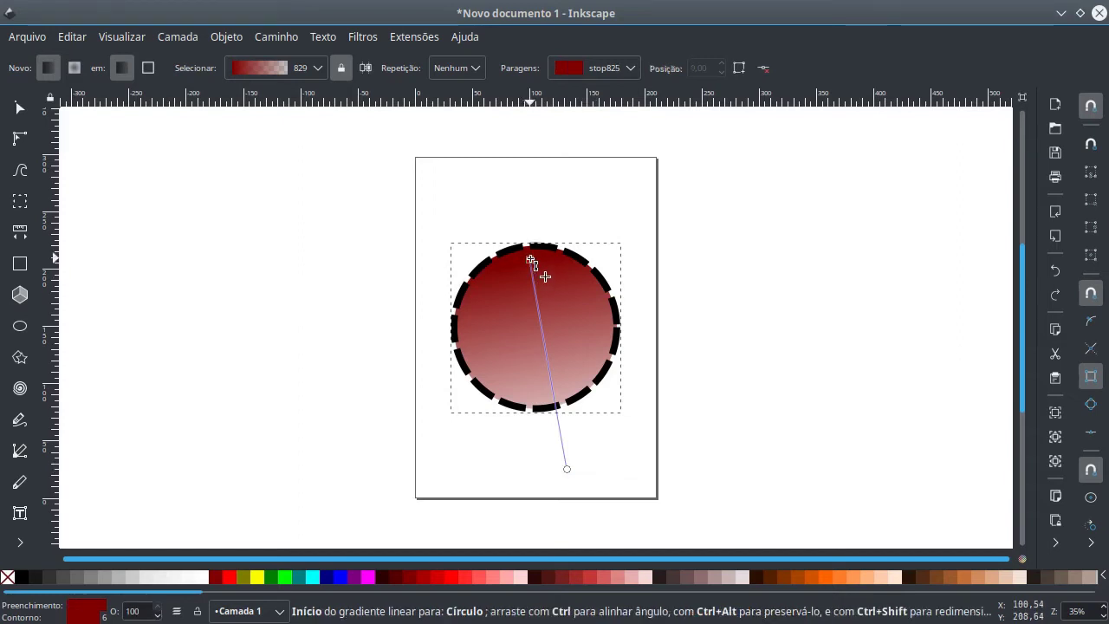
{"action": "left_click", "coordinate": [568, 470]}
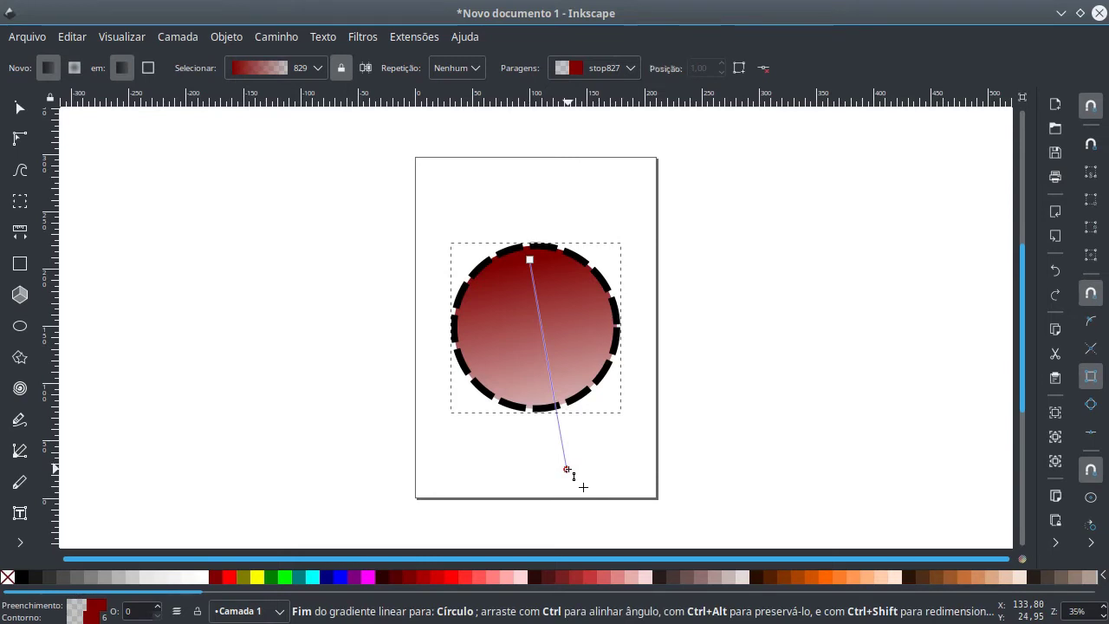
{"action": "mouse_move", "coordinate": [568, 469]}
{"action": "left_mouse_down"}
{"action": "mouse_move", "coordinate": [649, 368]}
{"action": "mouse_move", "coordinate": [597, 436]}
{"action": "mouse_move", "coordinate": [512, 465]}
{"action": "mouse_move", "coordinate": [440, 453]}
{"action": "mouse_move", "coordinate": [614, 447]}
{"action": "left_mouse_up"}
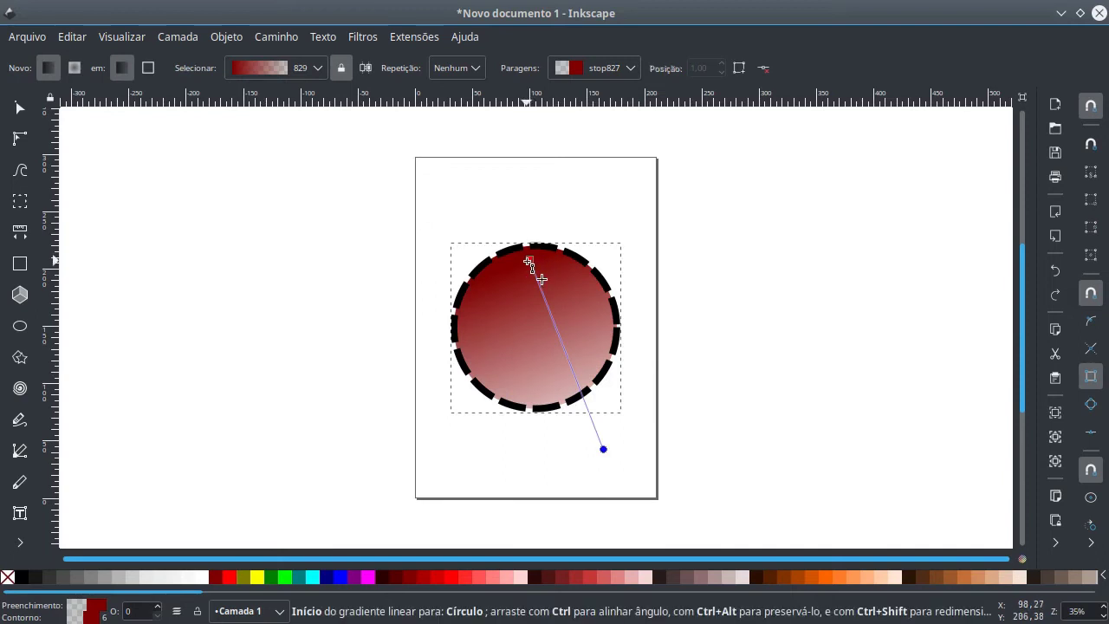
{"action": "left_click_drag", "start_coordinate": [528, 262], "coordinate": [531, 277]}
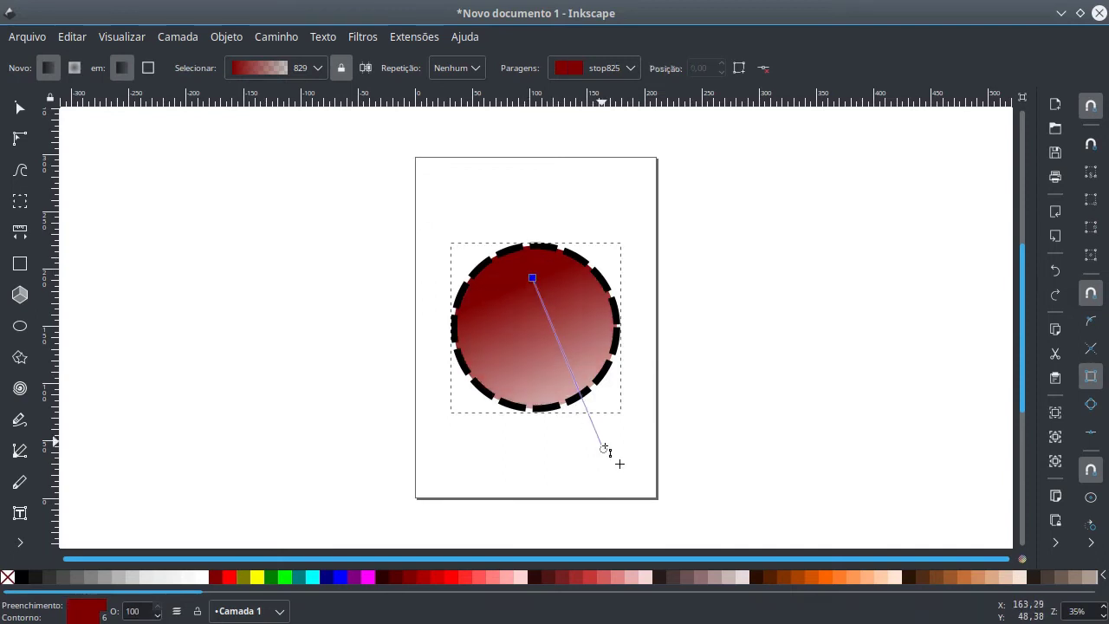
{"action": "mouse_move", "coordinate": [606, 449]}
{"action": "left_mouse_down"}
{"action": "mouse_move", "coordinate": [618, 470]}
{"action": "mouse_move", "coordinate": [598, 498]}
{"action": "mouse_move", "coordinate": [566, 480]}
{"action": "left_mouse_up"}
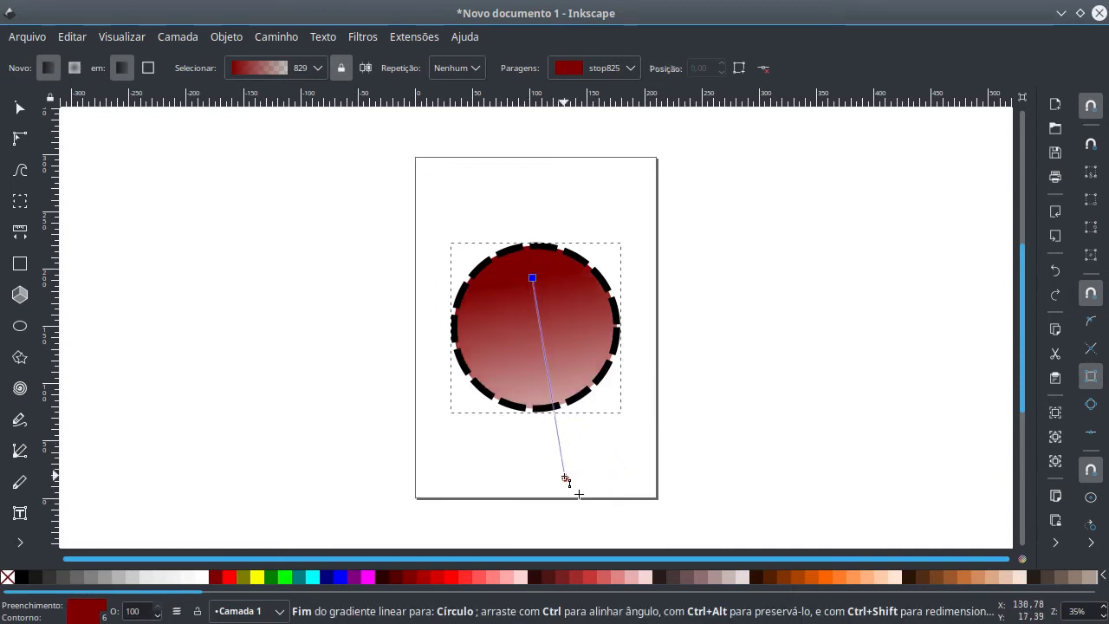
{"action": "left_click", "coordinate": [566, 478]}
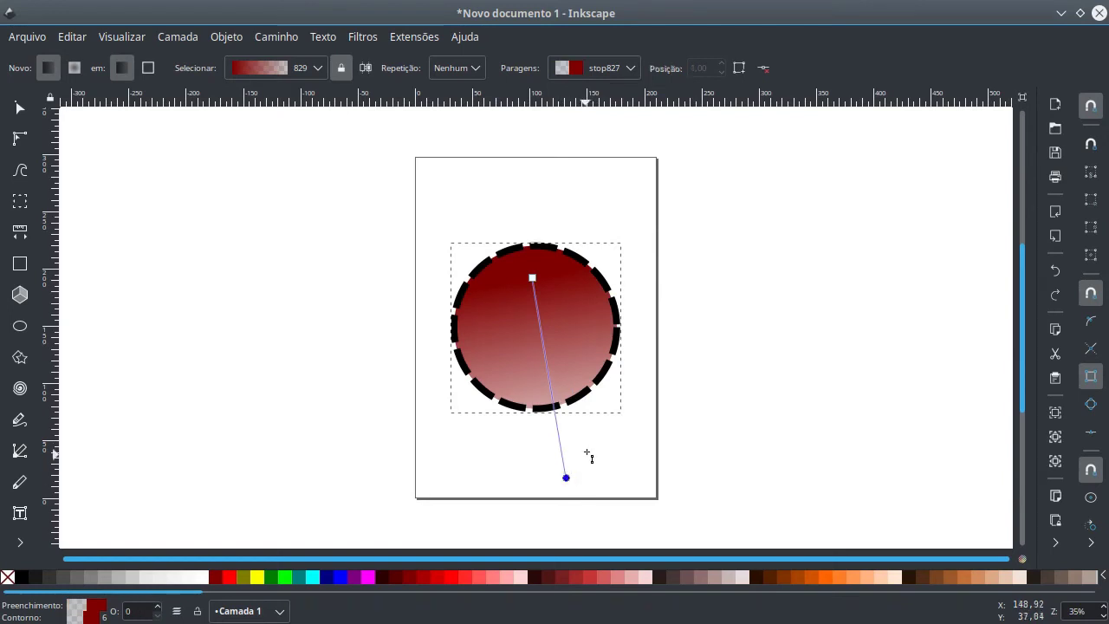
{"action": "left_click", "coordinate": [532, 278]}
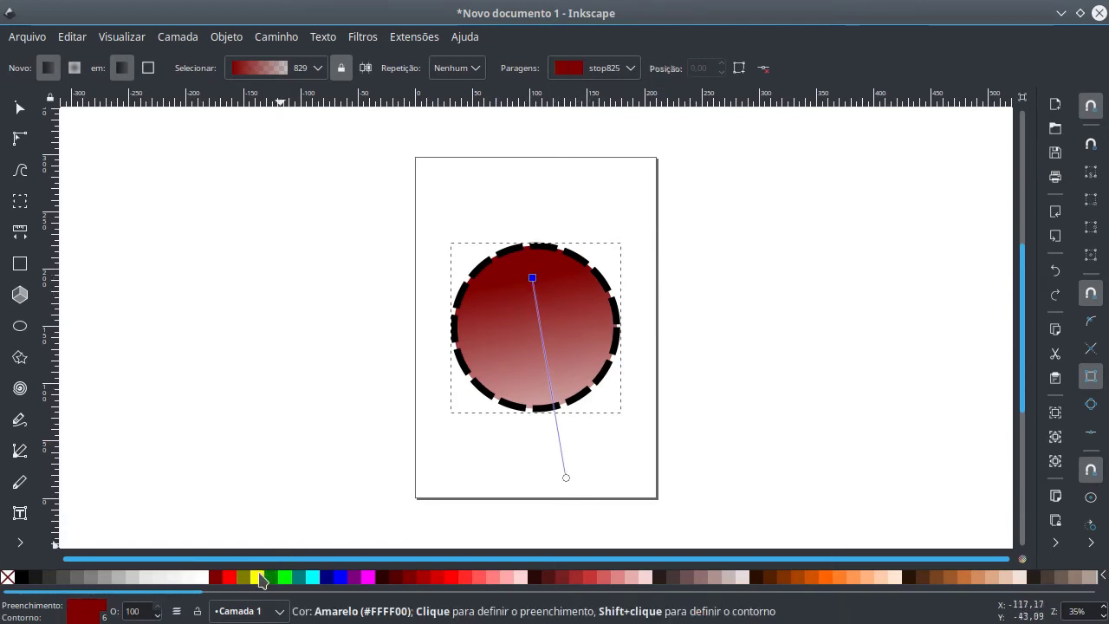
- Colour the gradient stops yellow at the start and blue at the end, raising the blue stop slightly
{"action": "left_click", "coordinate": [257, 579]}
{"action": "left_click", "coordinate": [566, 478]}
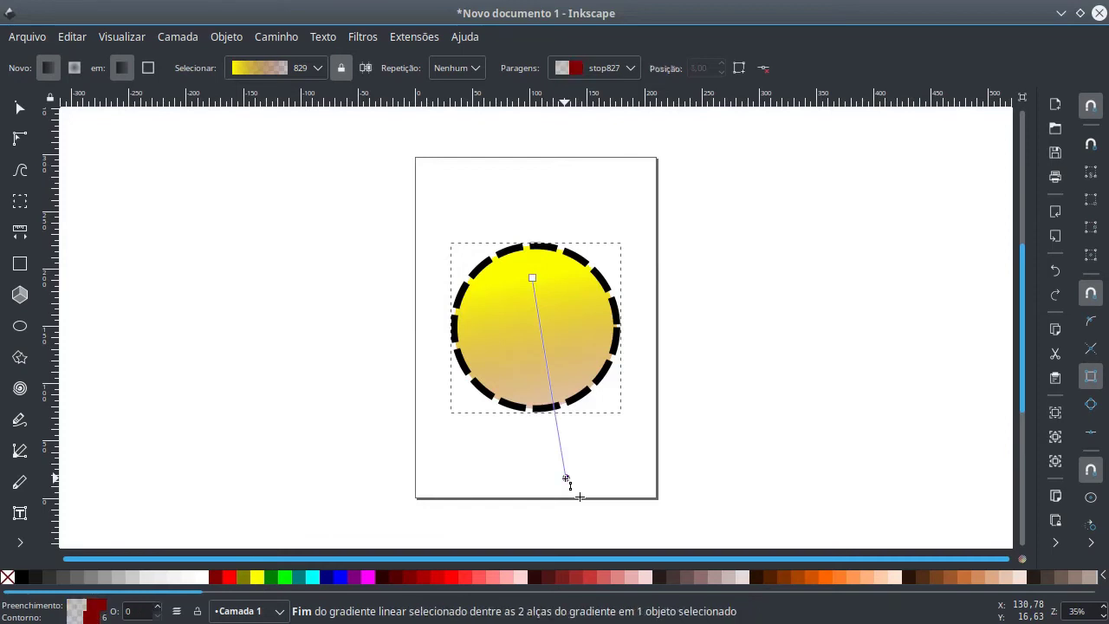
{"action": "left_click", "coordinate": [342, 578]}
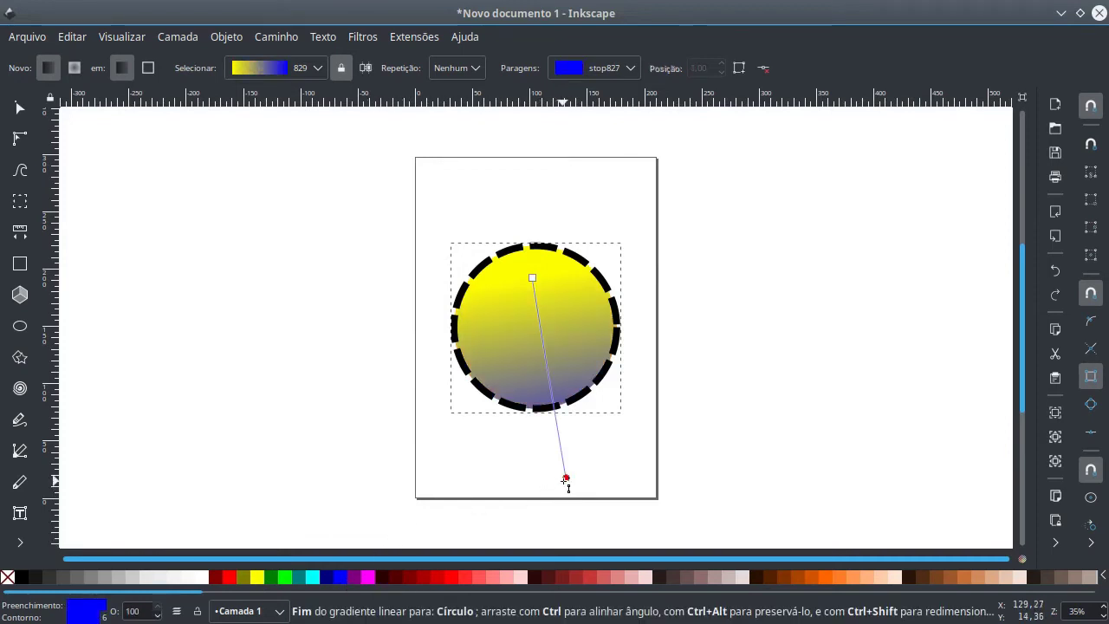
{"action": "left_click_drag", "start_coordinate": [564, 479], "coordinate": [567, 435]}
{"action": "key", "text": "s"}
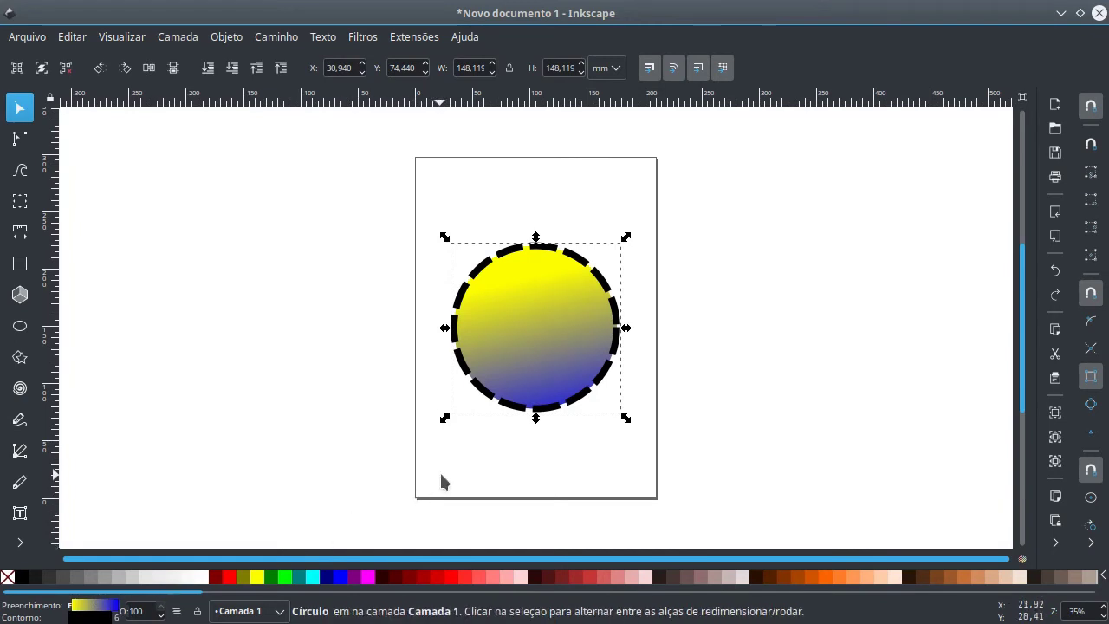
- Fill the circle with the solid green palette swatch, replacing the yellow-to-blue gradient
{"action": "left_click", "coordinate": [270, 577]}
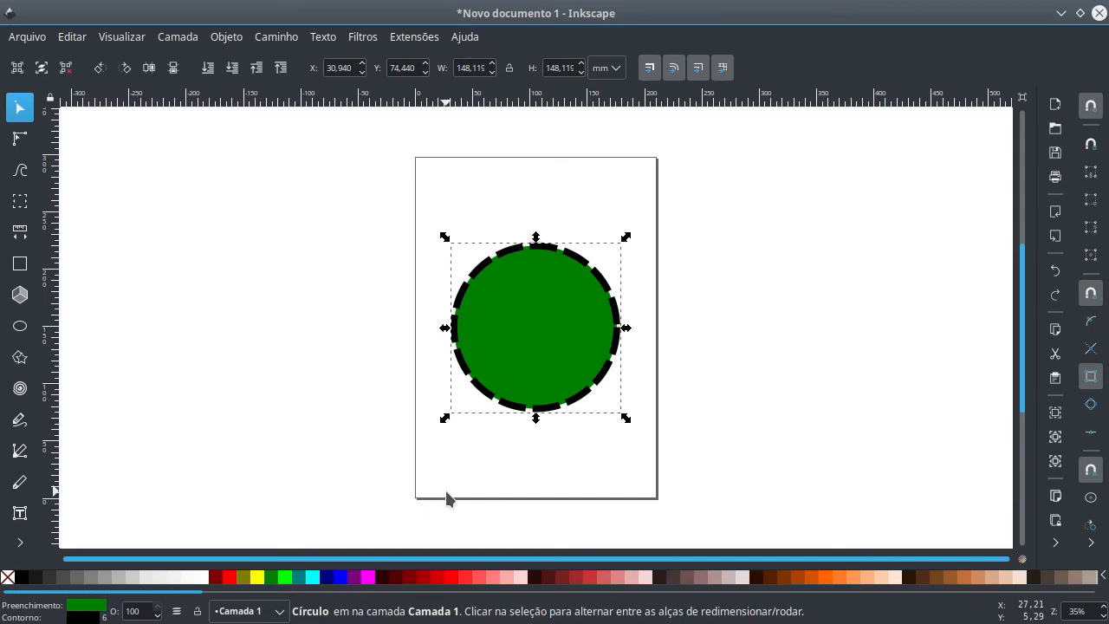
{"action": "key", "text": "alt"}
{"action": "key", "text": "g"}
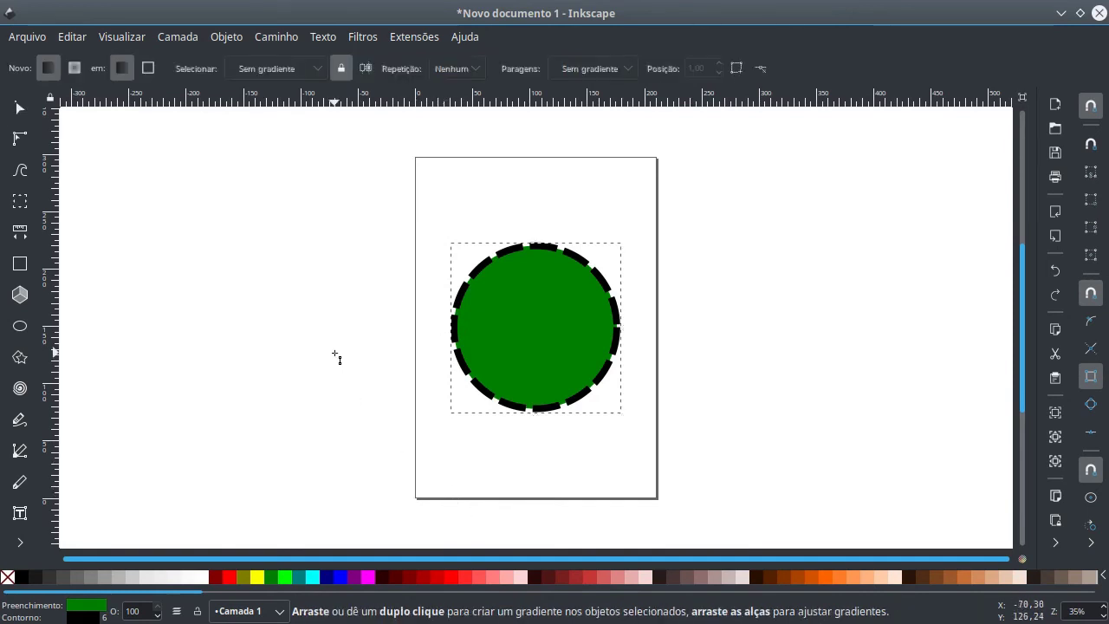
- Apply a diagonal linear gradient to the dashed outline, stretching from above-left to below-right of the circle
{"action": "left_click", "coordinate": [147, 69]}
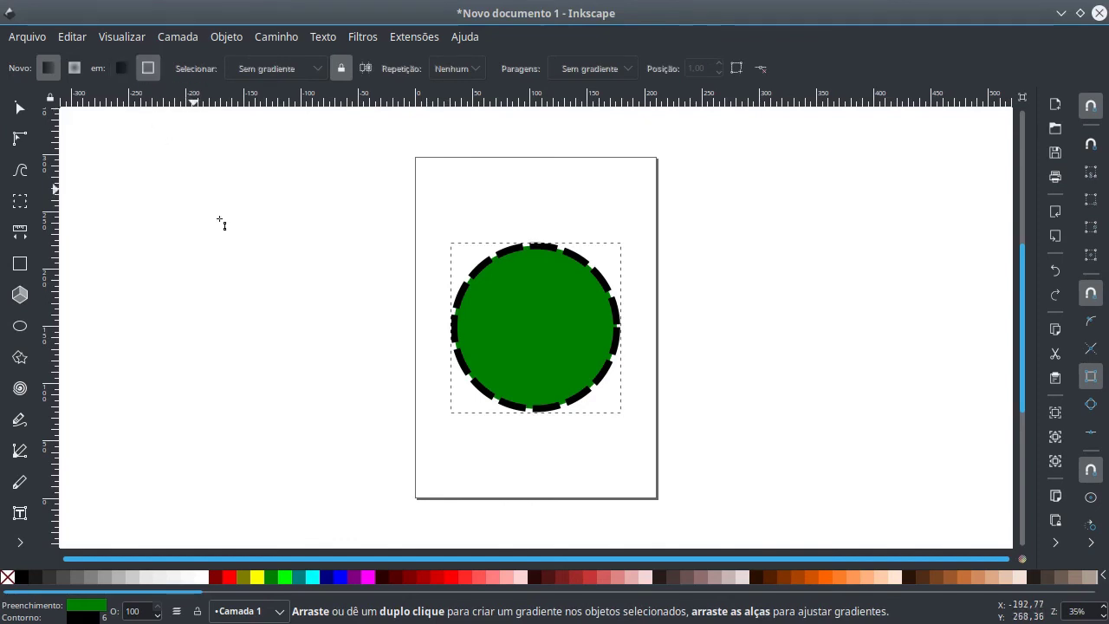
{"action": "left_click_drag", "start_coordinate": [509, 260], "coordinate": [587, 408]}
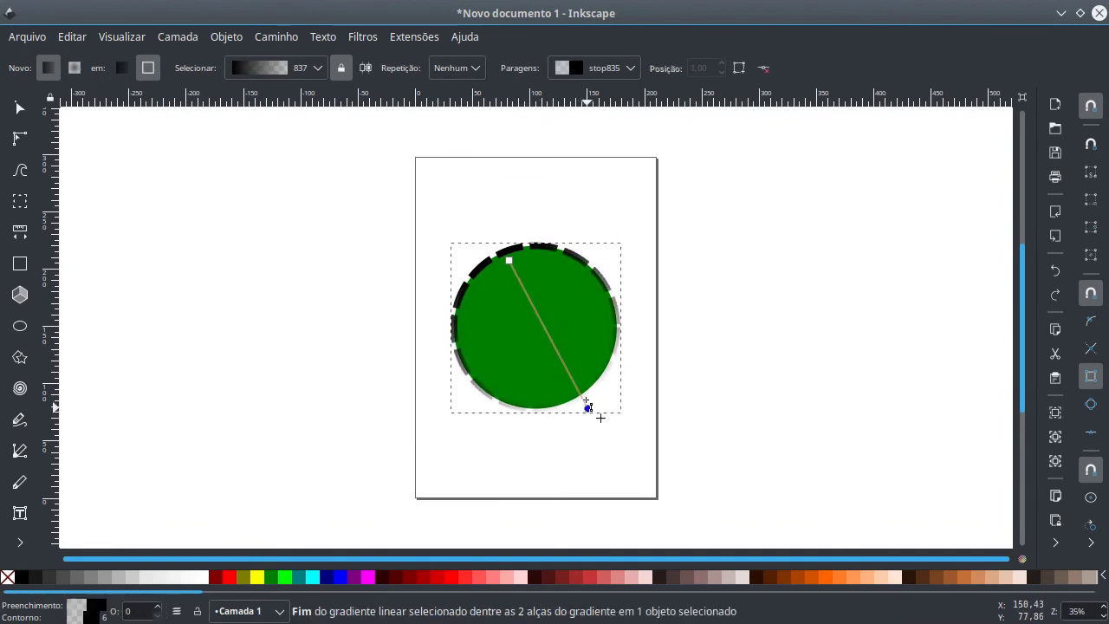
{"action": "left_click_drag", "start_coordinate": [509, 261], "coordinate": [486, 241]}
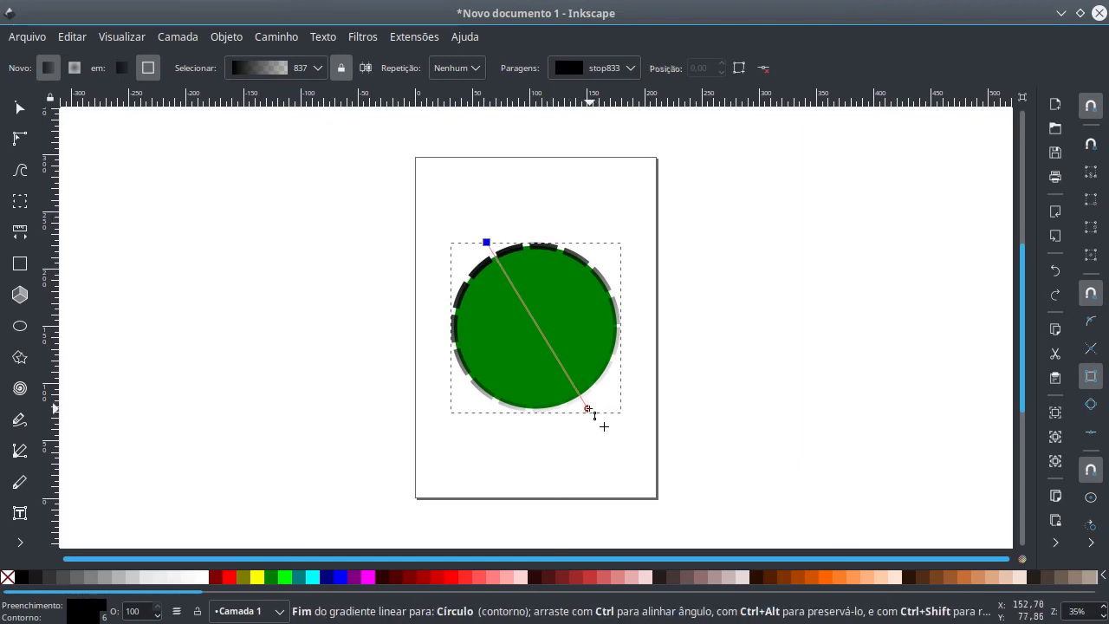
{"action": "mouse_move", "coordinate": [589, 413]}
{"action": "left_mouse_down"}
{"action": "mouse_move", "coordinate": [616, 492]}
{"action": "mouse_move", "coordinate": [456, 379]}
{"action": "mouse_move", "coordinate": [621, 459]}
{"action": "left_mouse_up"}
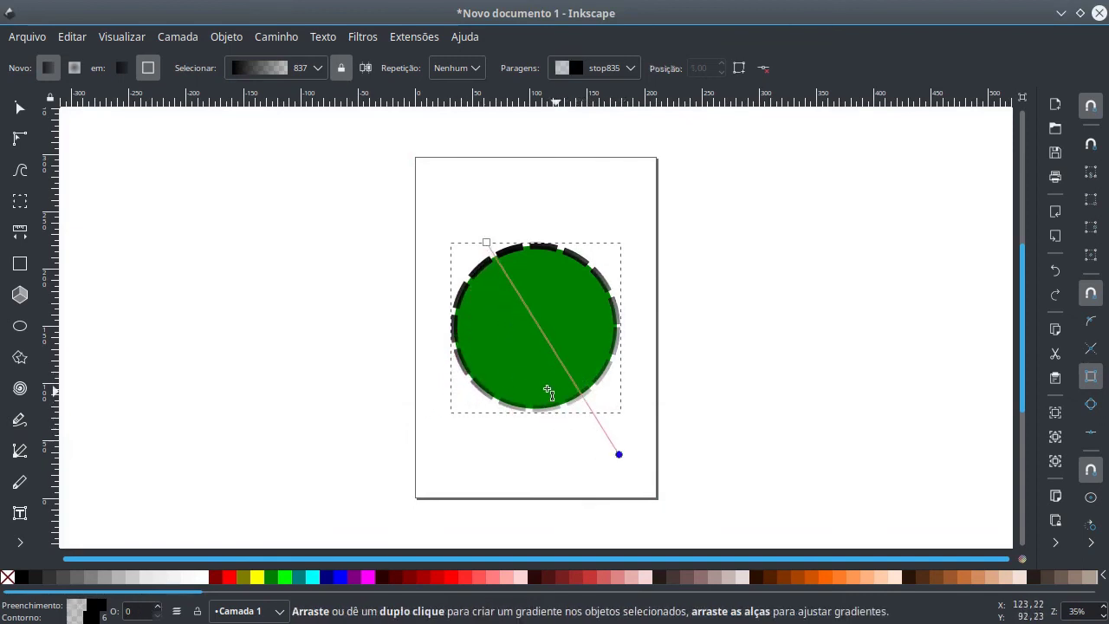
- Set the circle's dashed outline to the red palette colour, keeping the green fill
{"action": "left_click", "coordinate": [21, 110]}
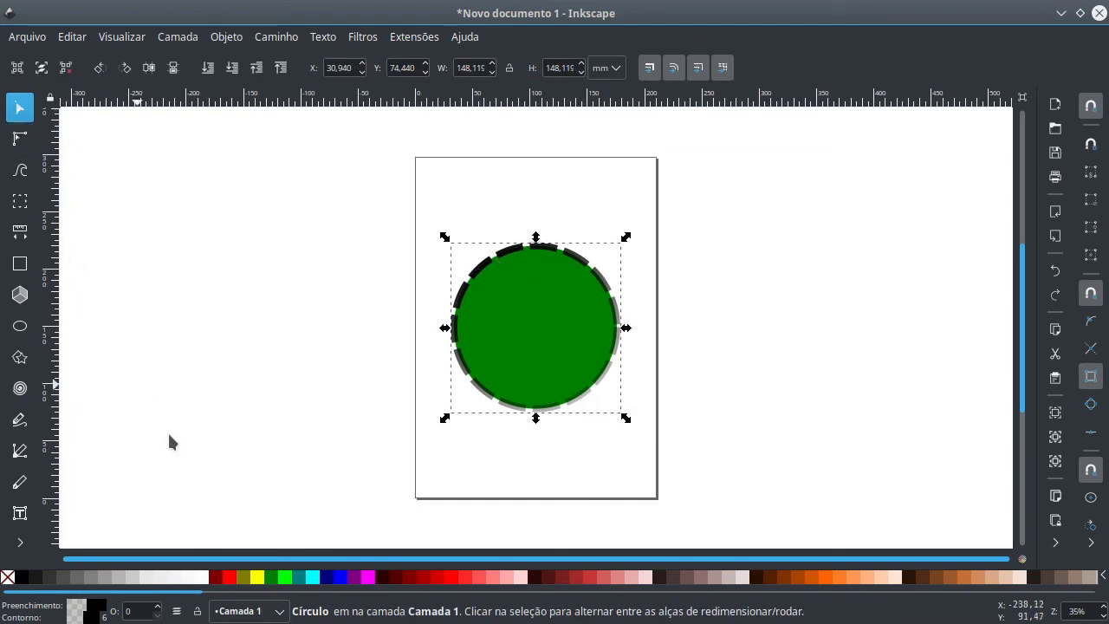
{"action": "left_click", "coordinate": [230, 578], "text": "shift"}
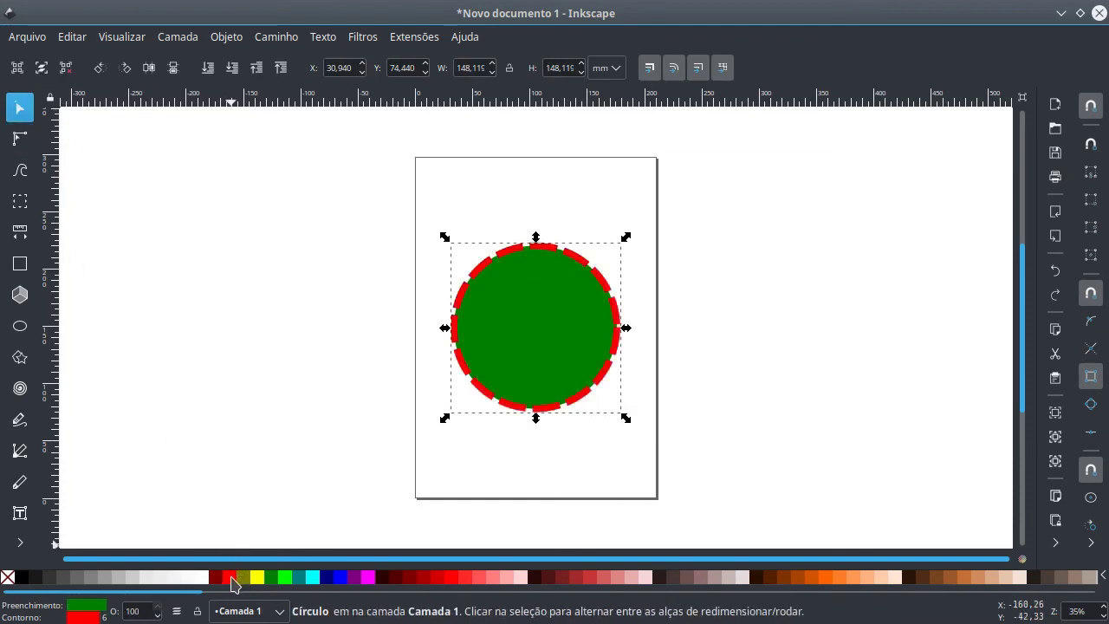